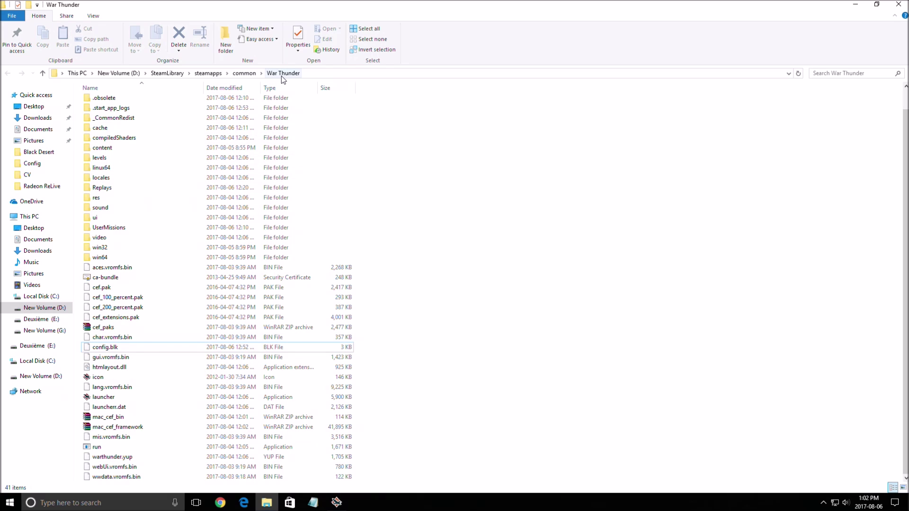
- Open config.blk from the War Thunder folder for editing in Notepad++
{"action": "left_click", "coordinate": [112, 349]}
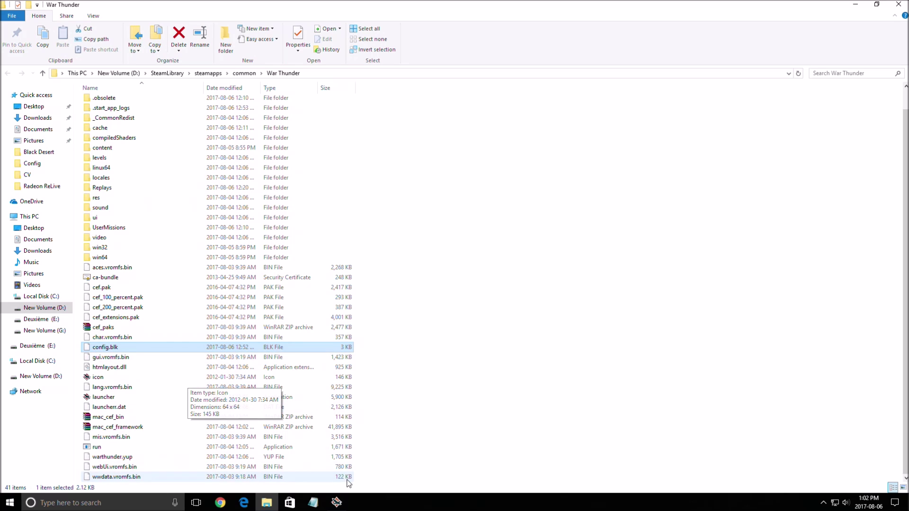
{"action": "right_click", "coordinate": [114, 348]}
{"action": "left_click", "coordinate": [156, 180]}
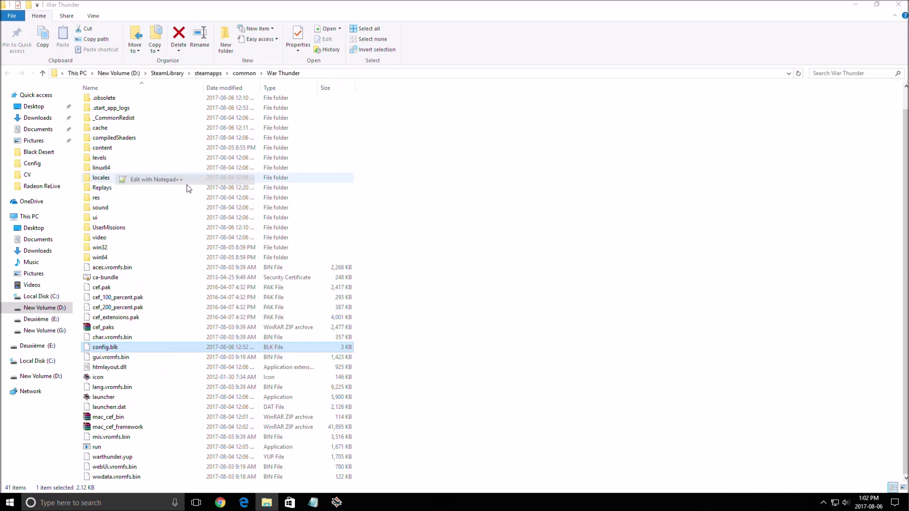
- Examine the video, graphics, render and remaining settings in config.blk, including foamQuality and cloudsQuality
{"action": "left_click", "coordinate": [382, 154]}
{"action": "scroll", "coordinate": [359, 161], "scroll_direction": "up", "scroll_amount": 20}
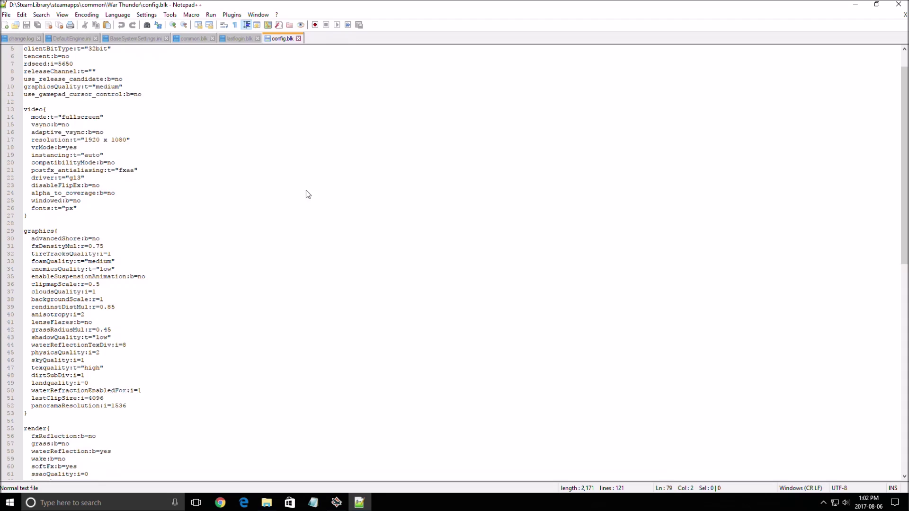
{"action": "left_click_drag", "start_coordinate": [34, 86], "coordinate": [142, 322]}
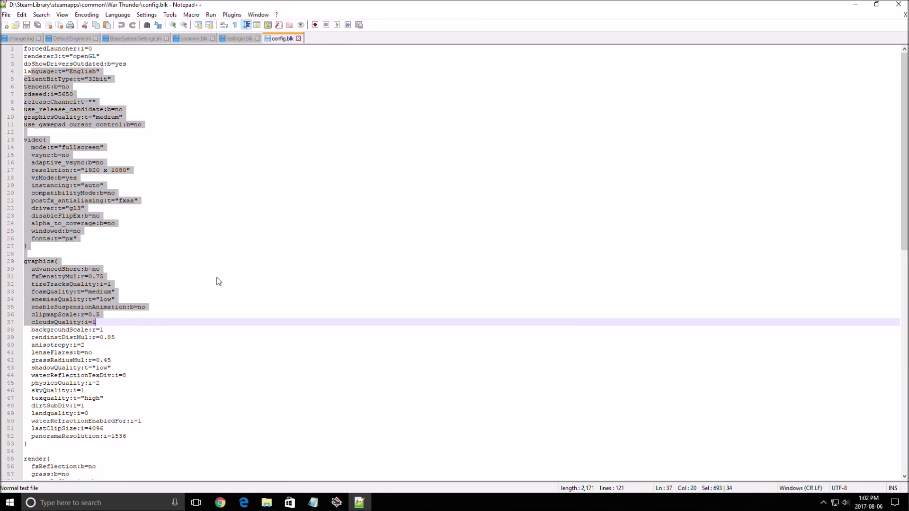
{"action": "left_click", "coordinate": [219, 278]}
{"action": "scroll", "coordinate": [175, 219], "scroll_direction": "down", "scroll_amount": 3}
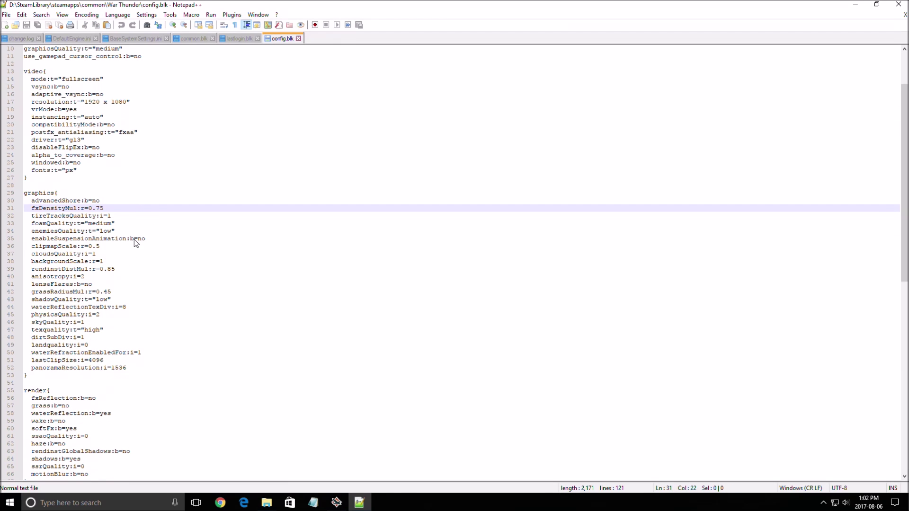
{"action": "double_click", "coordinate": [110, 224]}
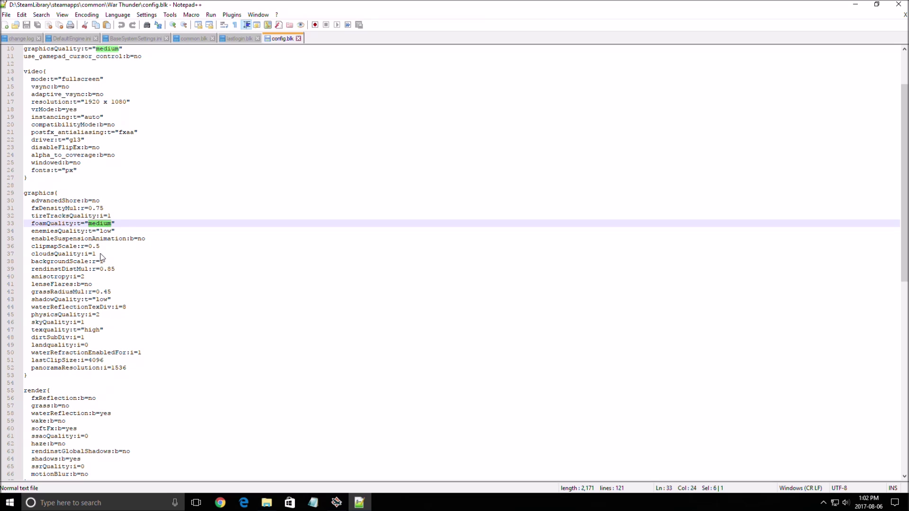
{"action": "left_click_drag", "start_coordinate": [96, 254], "coordinate": [86, 254]}
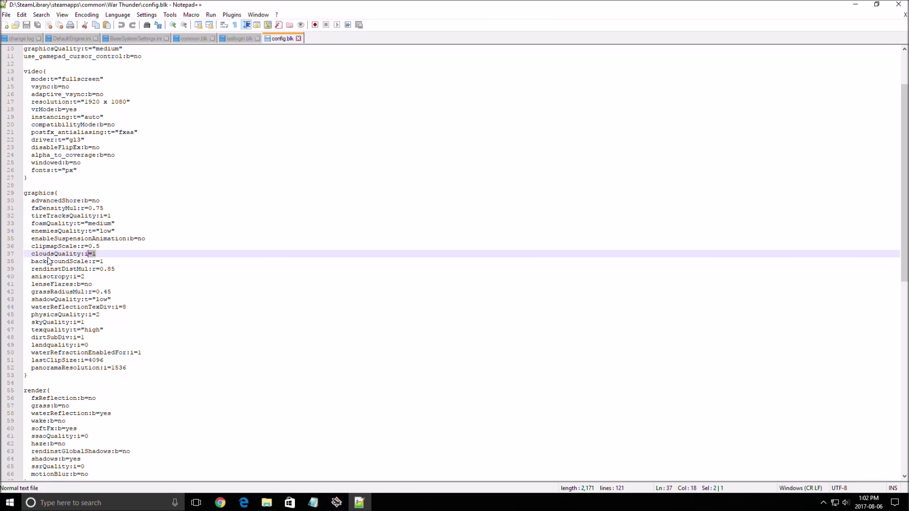
{"action": "left_click", "coordinate": [150, 253]}
{"action": "scroll", "coordinate": [149, 258], "scroll_direction": "down", "scroll_amount": 4}
{"action": "scroll", "coordinate": [145, 262], "scroll_direction": "down", "scroll_amount": 5}
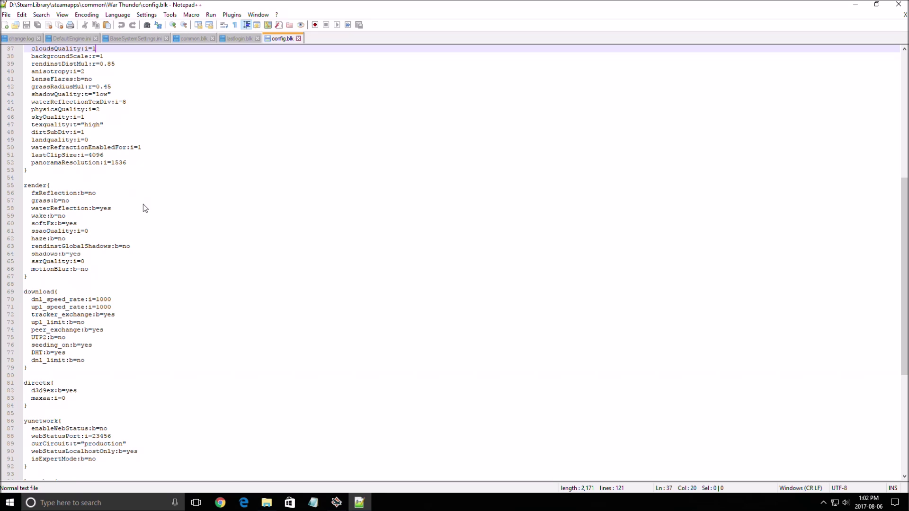
{"action": "scroll", "coordinate": [127, 273], "scroll_direction": "down", "scroll_amount": 1}
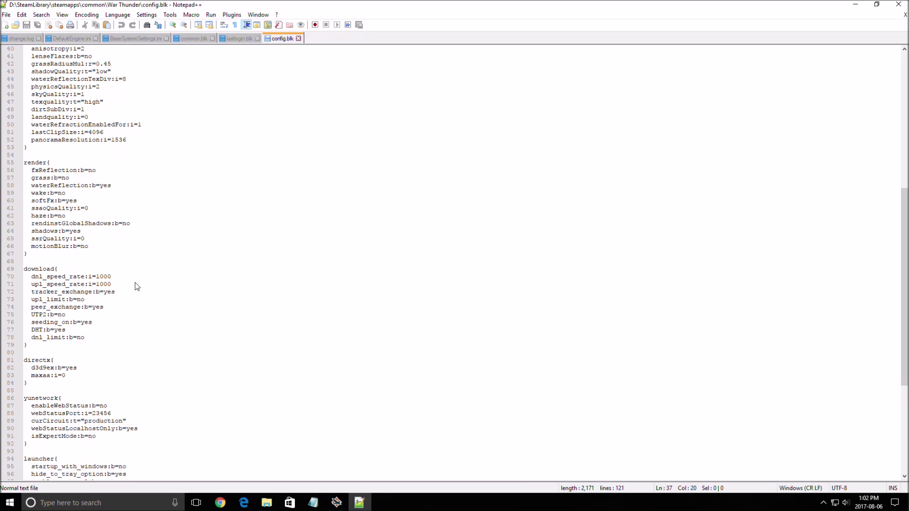
{"action": "scroll", "coordinate": [136, 285], "scroll_direction": "down", "scroll_amount": 8}
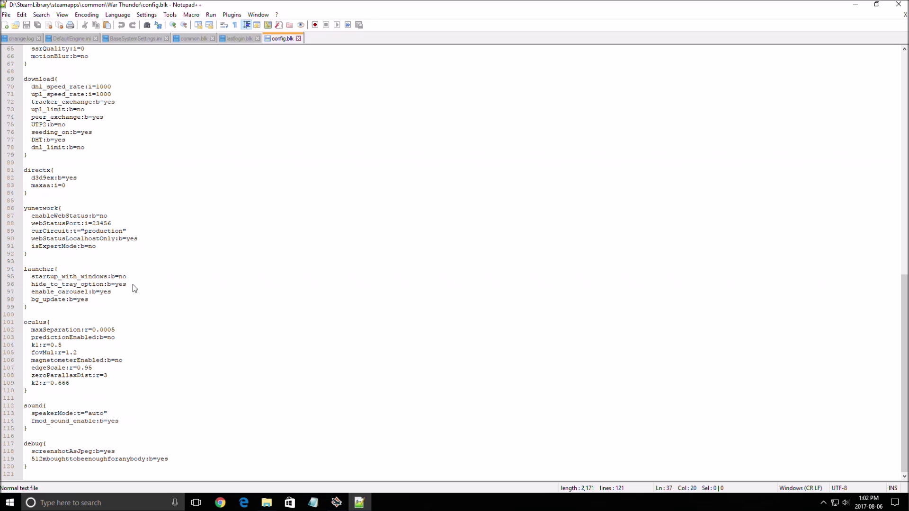
{"action": "scroll", "coordinate": [144, 277], "scroll_direction": "up", "scroll_amount": 20}
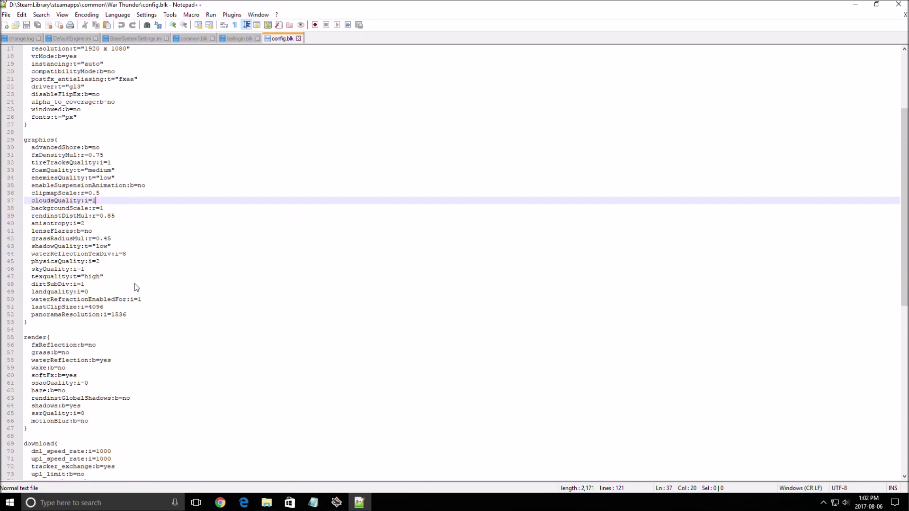
{"action": "scroll", "coordinate": [136, 286], "scroll_direction": "down", "scroll_amount": 7}
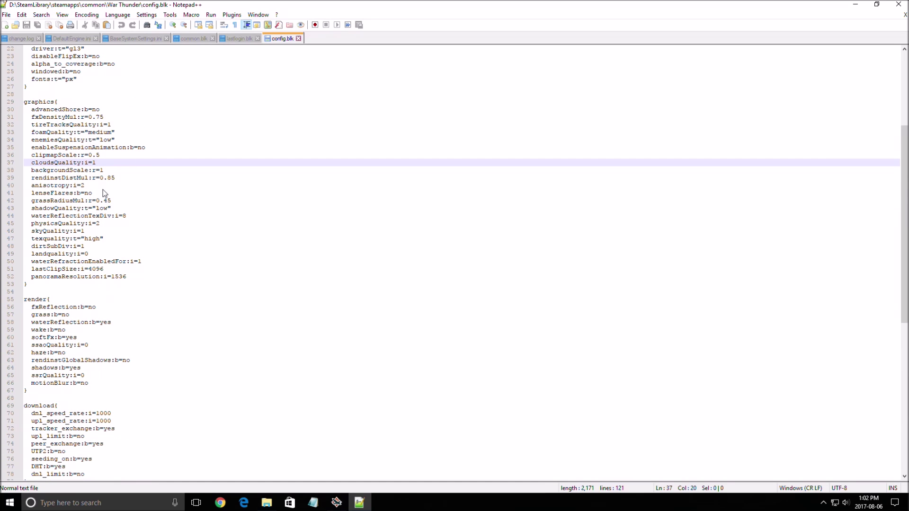
{"action": "left_click", "coordinate": [174, 233]}
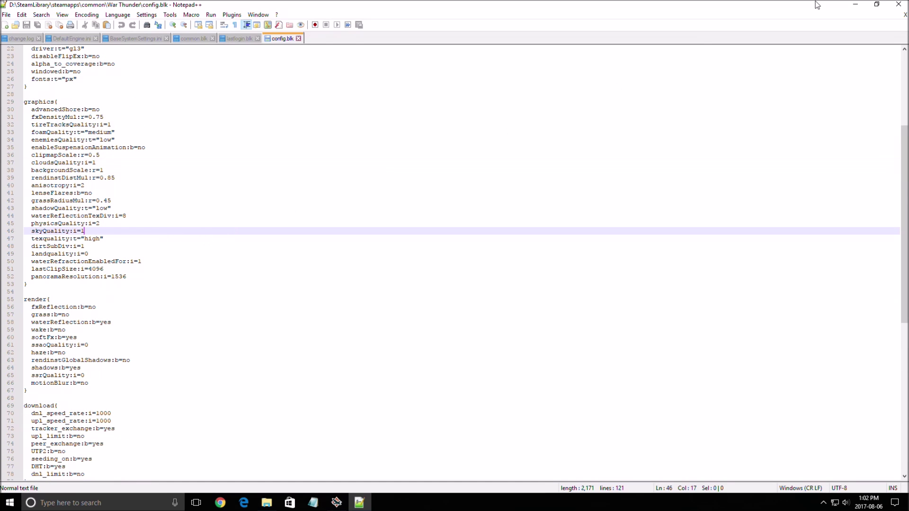
- Close Notepad++ and switch to the War Thunder launcher's advanced graphics settings
{"action": "left_click", "coordinate": [898, 4]}
{"action": "left_click", "coordinate": [439, 283]}
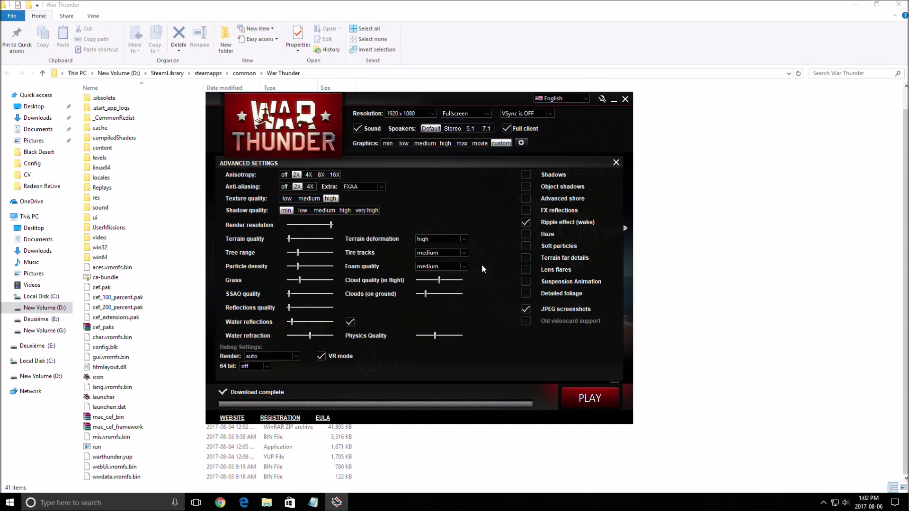
{"action": "left_click_drag", "start_coordinate": [483, 99], "coordinate": [452, 98]}
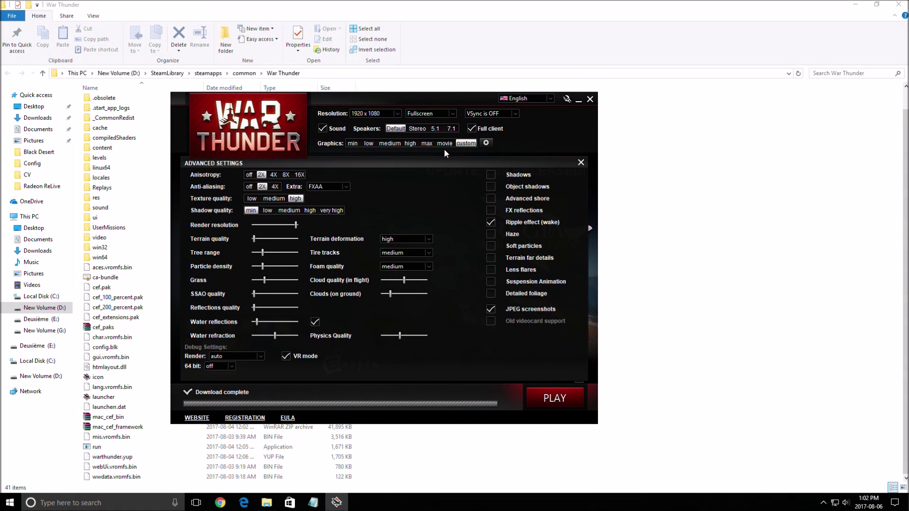
- Try the high graphics preset, apply medium instead, and set anti-aliasing to 2X
{"action": "left_click", "coordinate": [410, 143]}
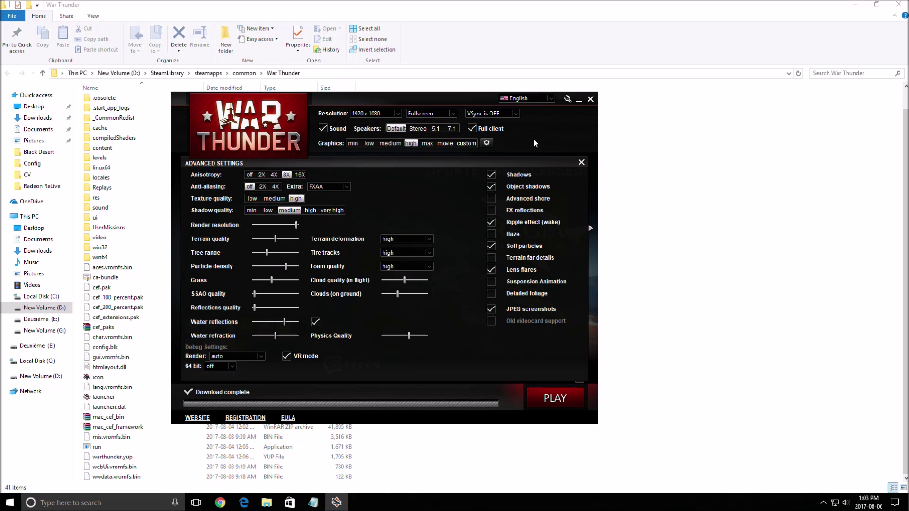
{"action": "left_click", "coordinate": [390, 145]}
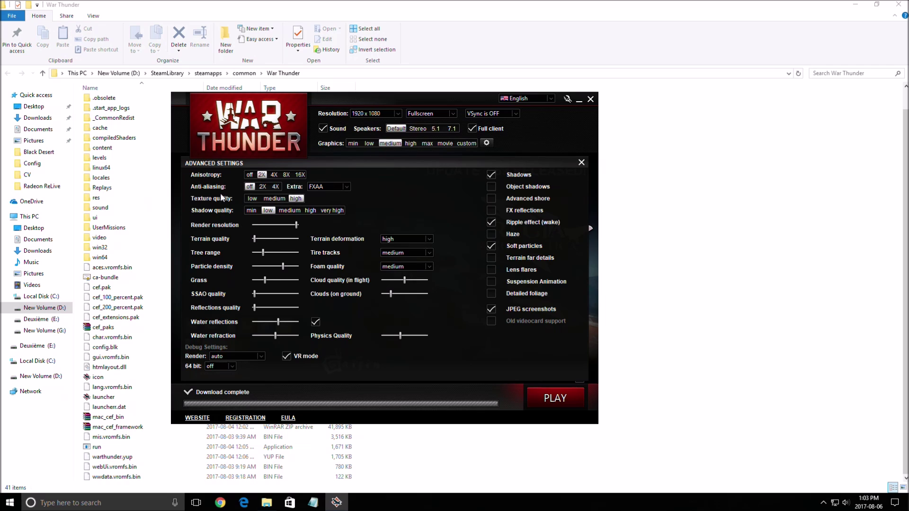
{"action": "left_click", "coordinate": [262, 187]}
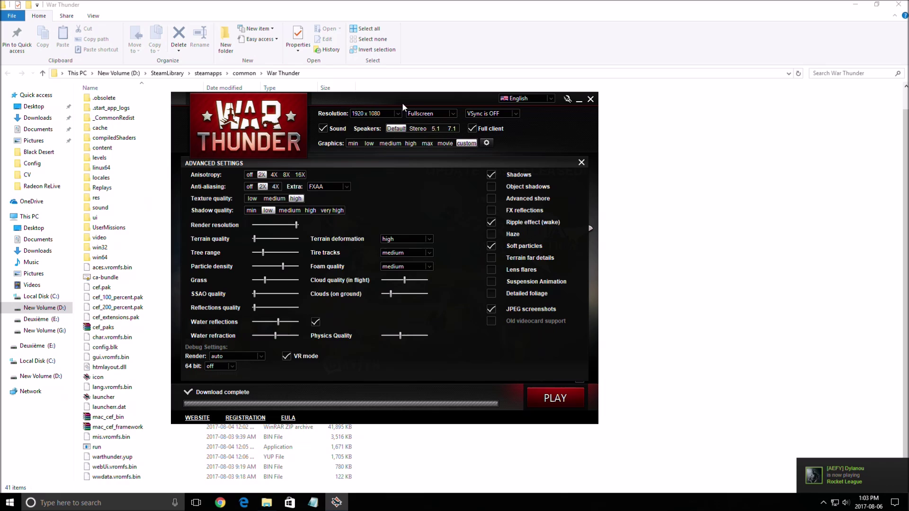
- Set the shadow quality to min and disable Shadows
{"action": "left_click_drag", "start_coordinate": [395, 96], "coordinate": [432, 100]}
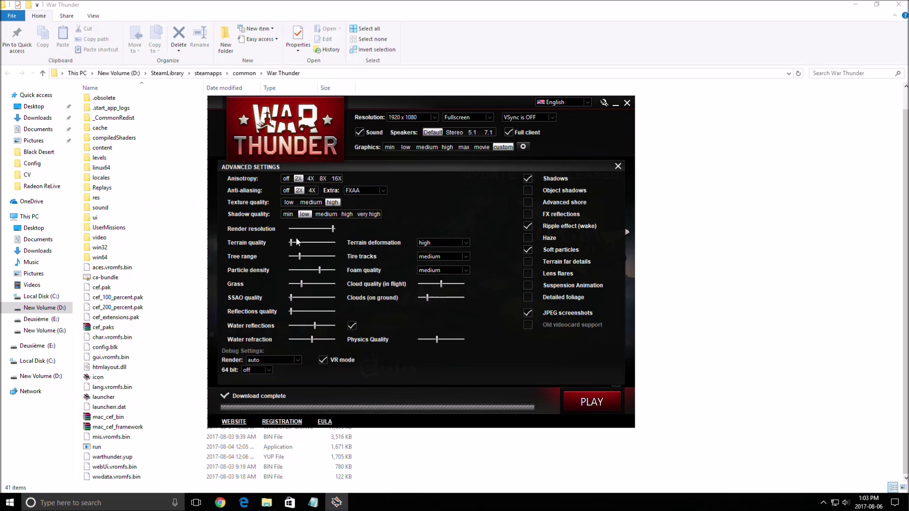
{"action": "left_click", "coordinate": [287, 214]}
{"action": "left_click", "coordinate": [528, 178]}
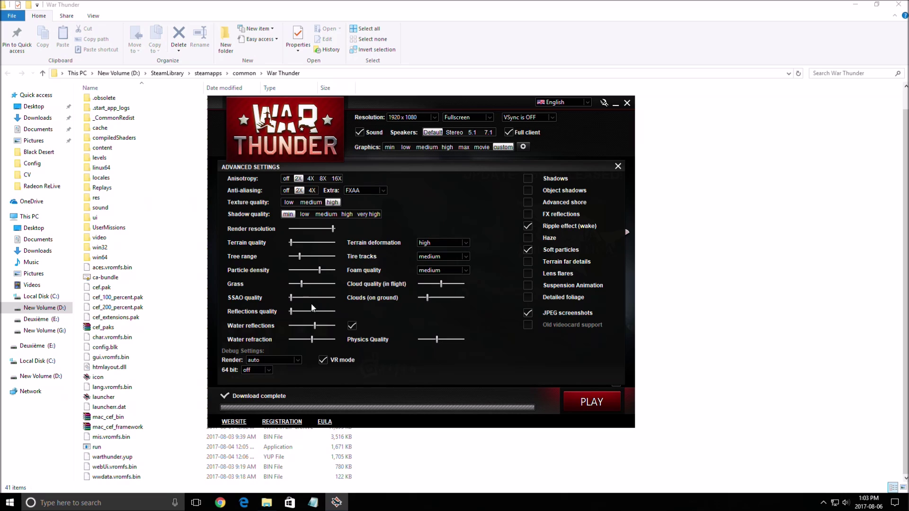
- Turn off water reflections and soft particles, and lower the particle density to about a fifth of its range
{"action": "left_click_drag", "start_coordinate": [304, 325], "coordinate": [278, 325]}
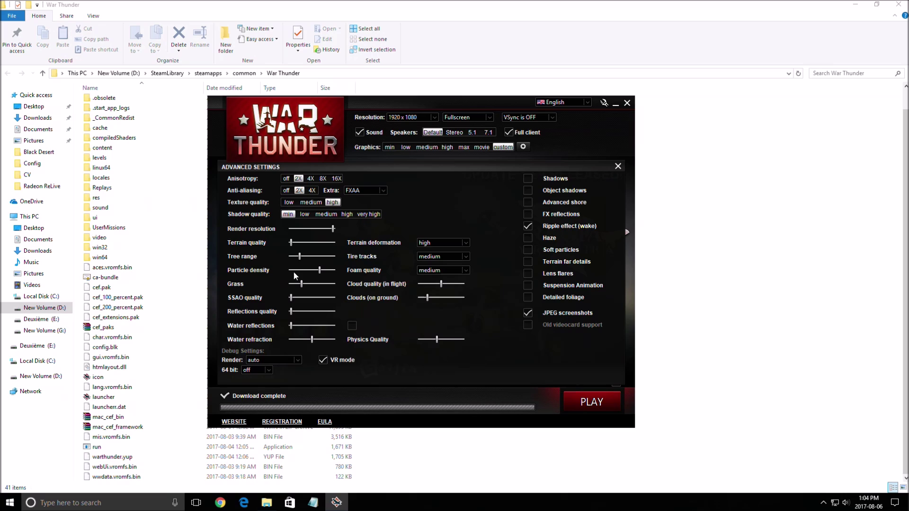
{"action": "left_click_drag", "start_coordinate": [320, 270], "coordinate": [300, 277]}
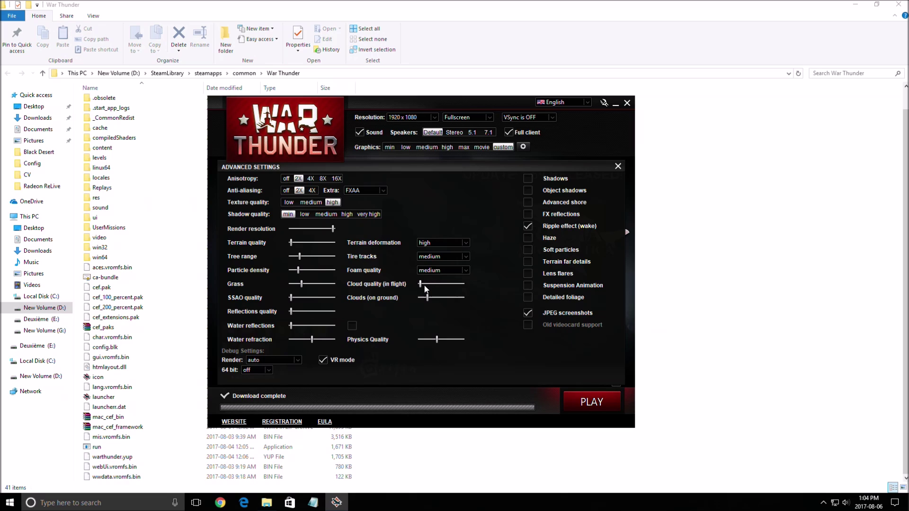
- Set the in-flight cloud quality to the middle of its range and the renderer to openGL (test)
{"action": "left_click_drag", "start_coordinate": [425, 287], "coordinate": [441, 285]}
{"action": "left_click_drag", "start_coordinate": [422, 100], "coordinate": [423, 97]}
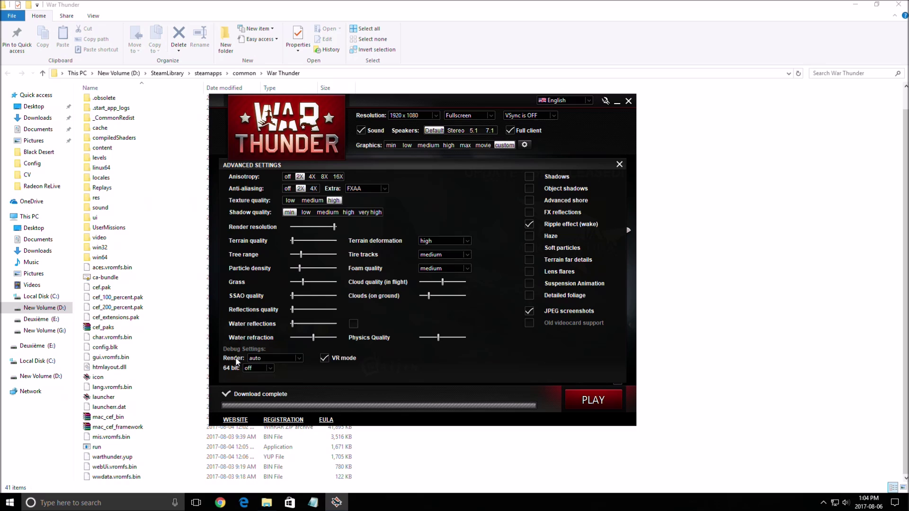
{"action": "left_click", "coordinate": [265, 358]}
{"action": "left_click", "coordinate": [278, 378]}
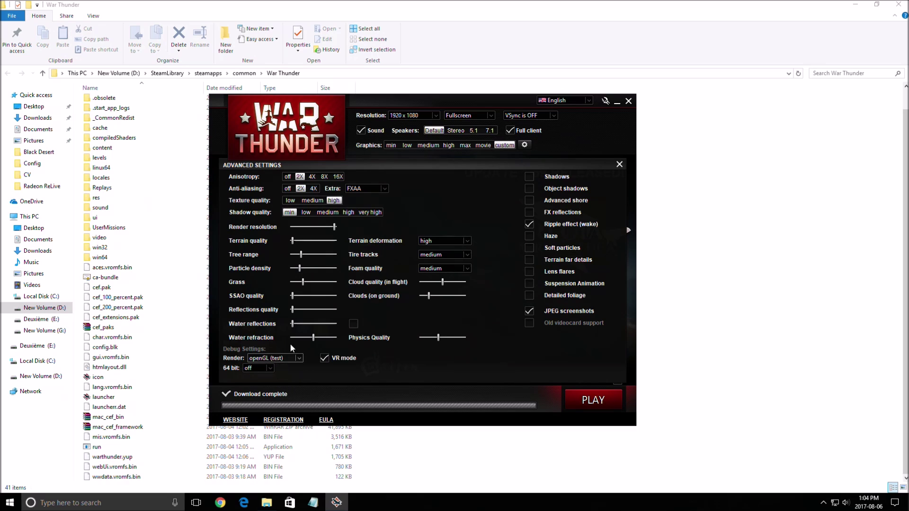